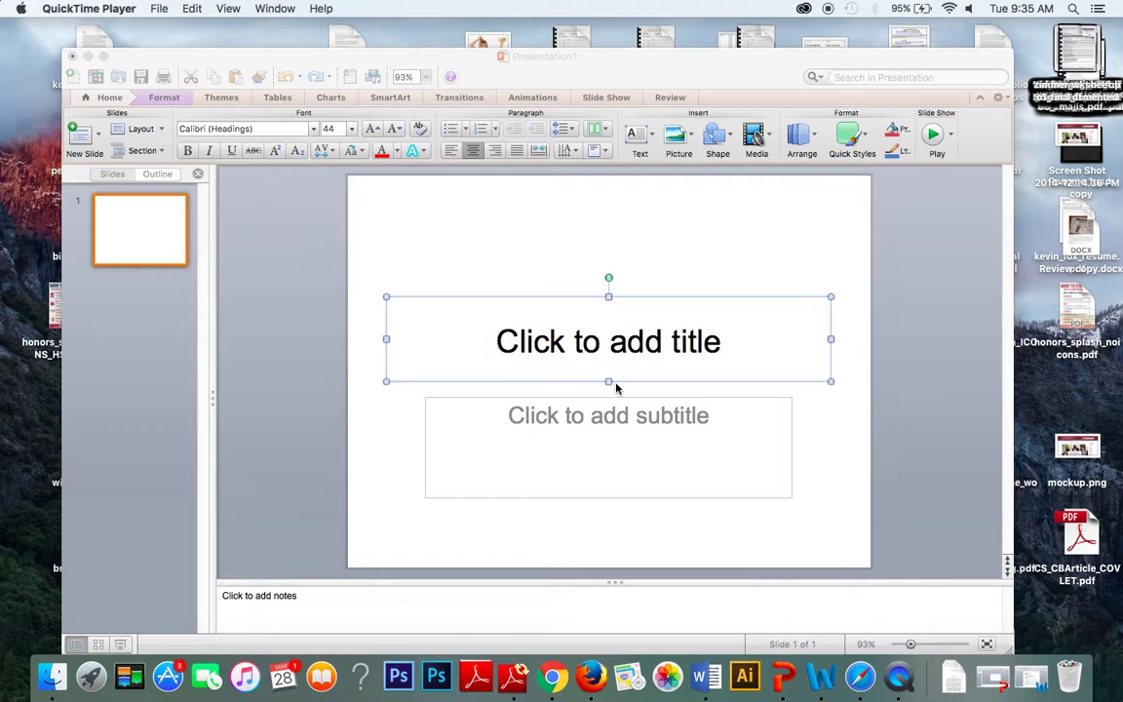
Delete the title and subtitle placeholders, then paste the fishhook image onto slide 1
left_click(681, 64)
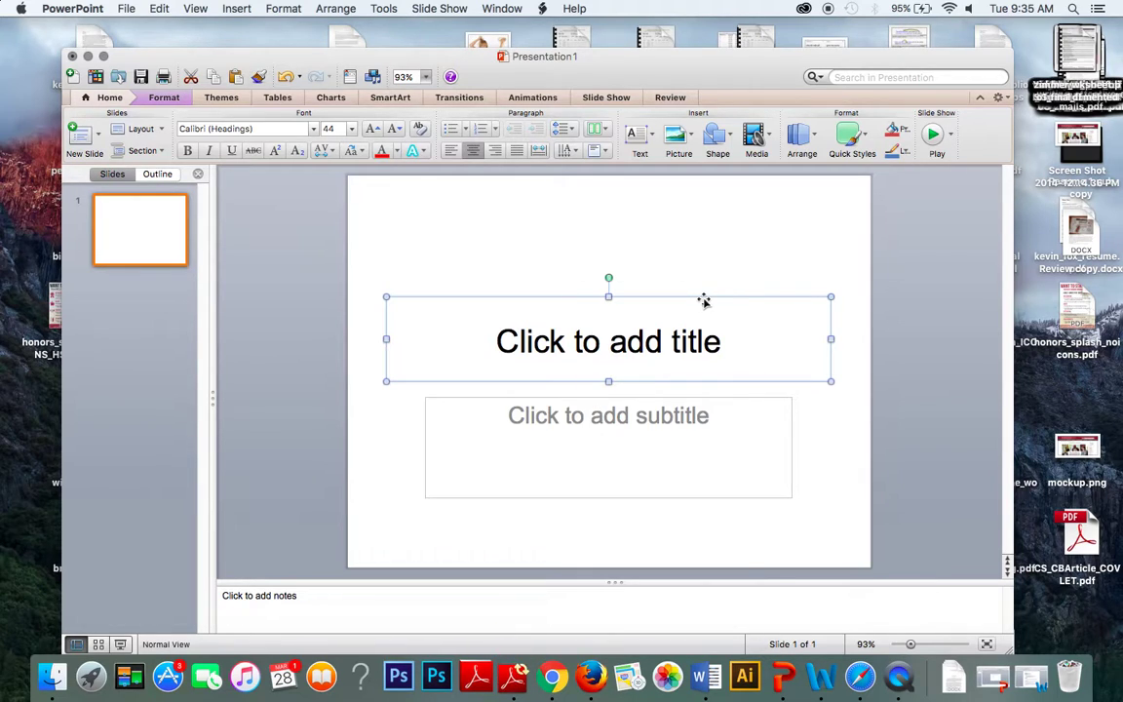
key("Delete")
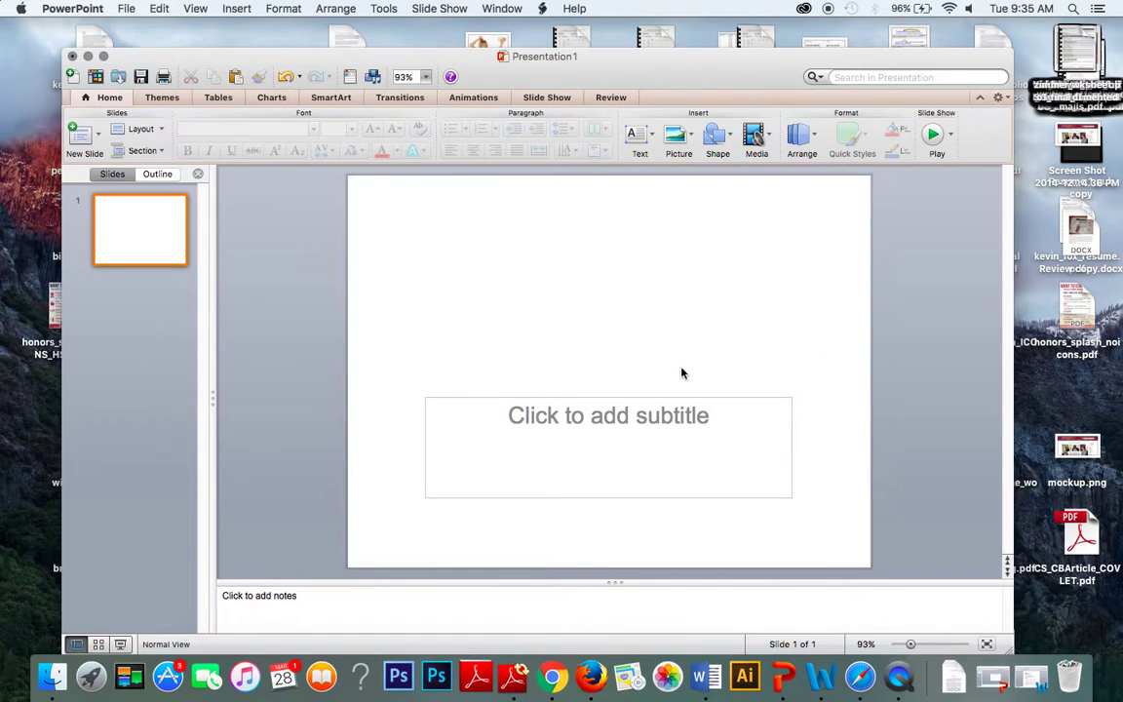
left_click(682, 397)
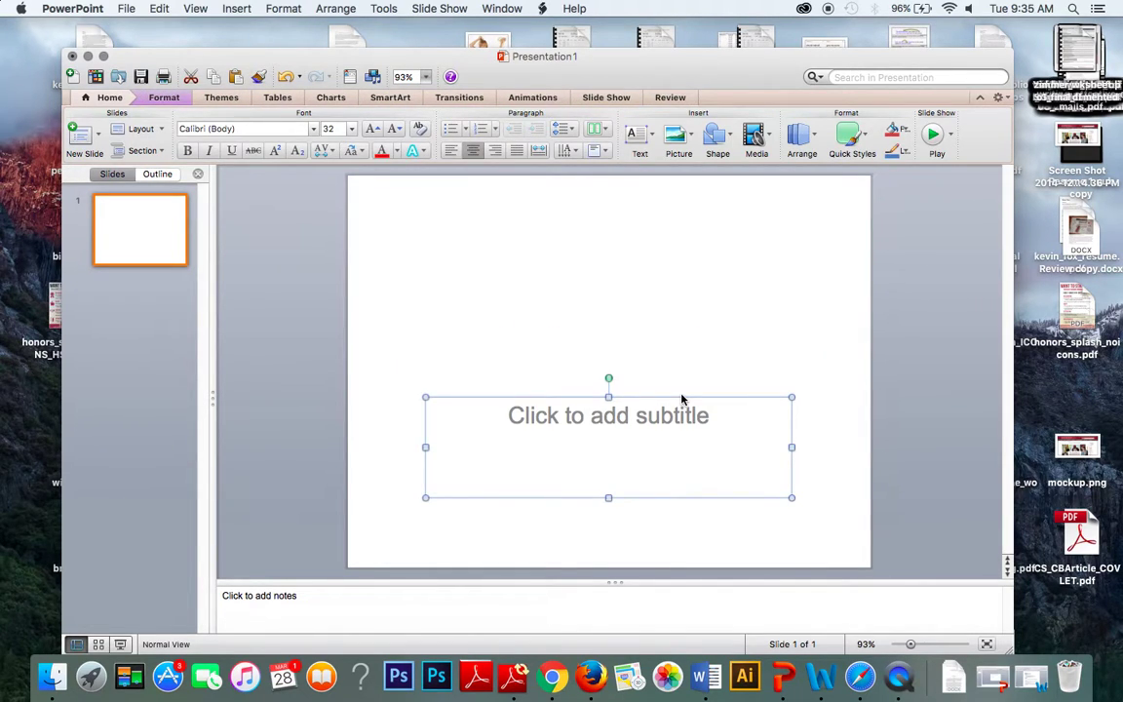
key("Delete")
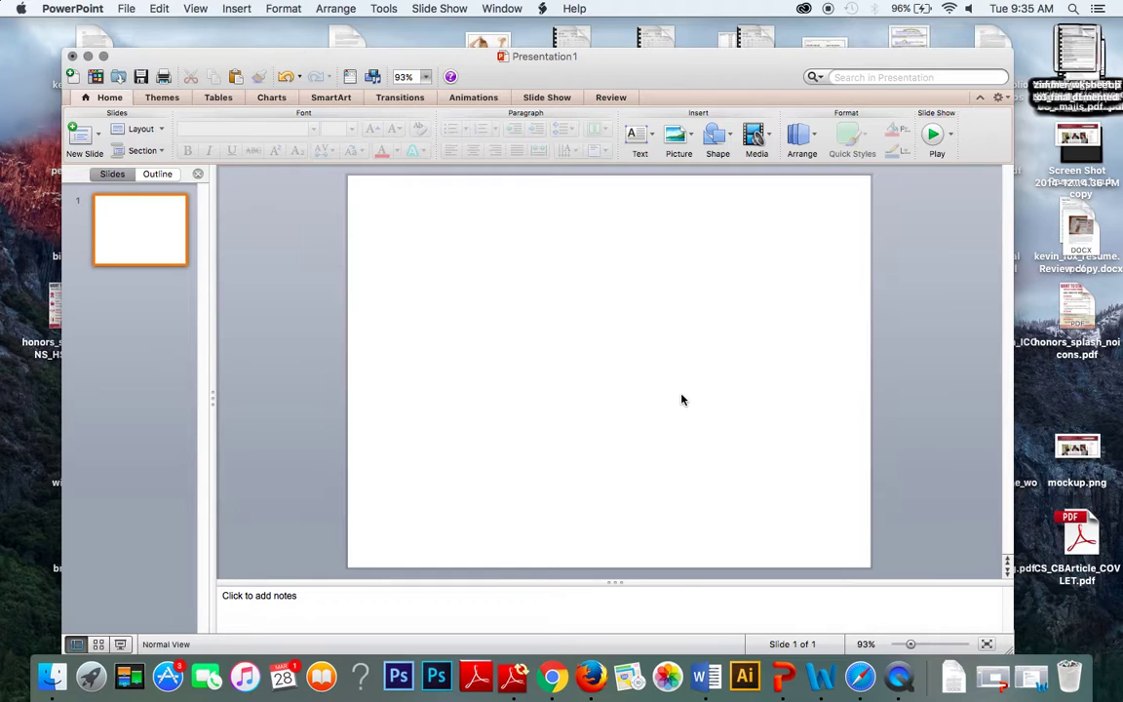
left_click(143, 8)
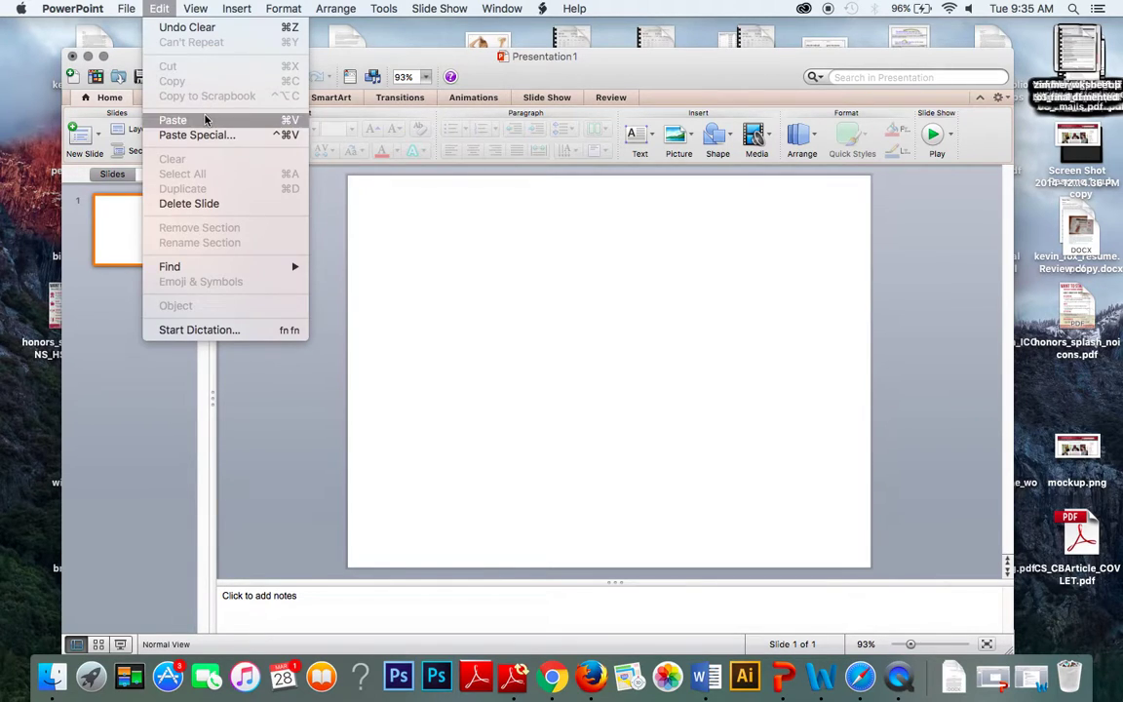
left_click(173, 120)
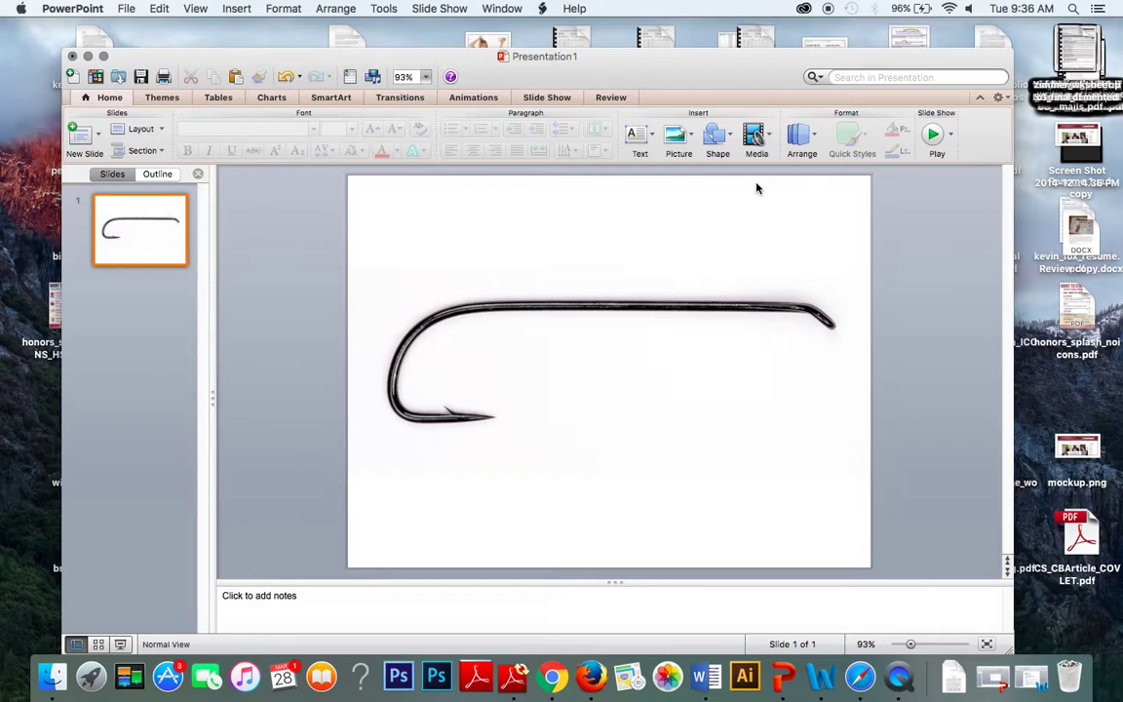
Shrink the hook picture and move it lower on the slide
left_click(640, 304)
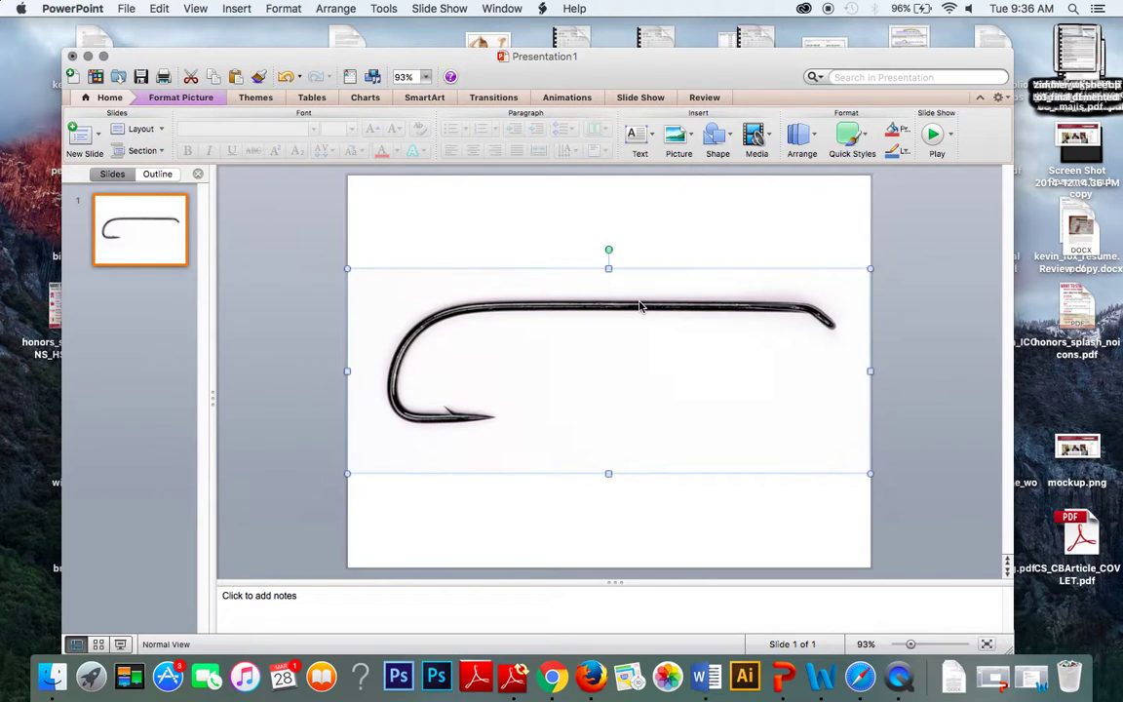
key("super+z")
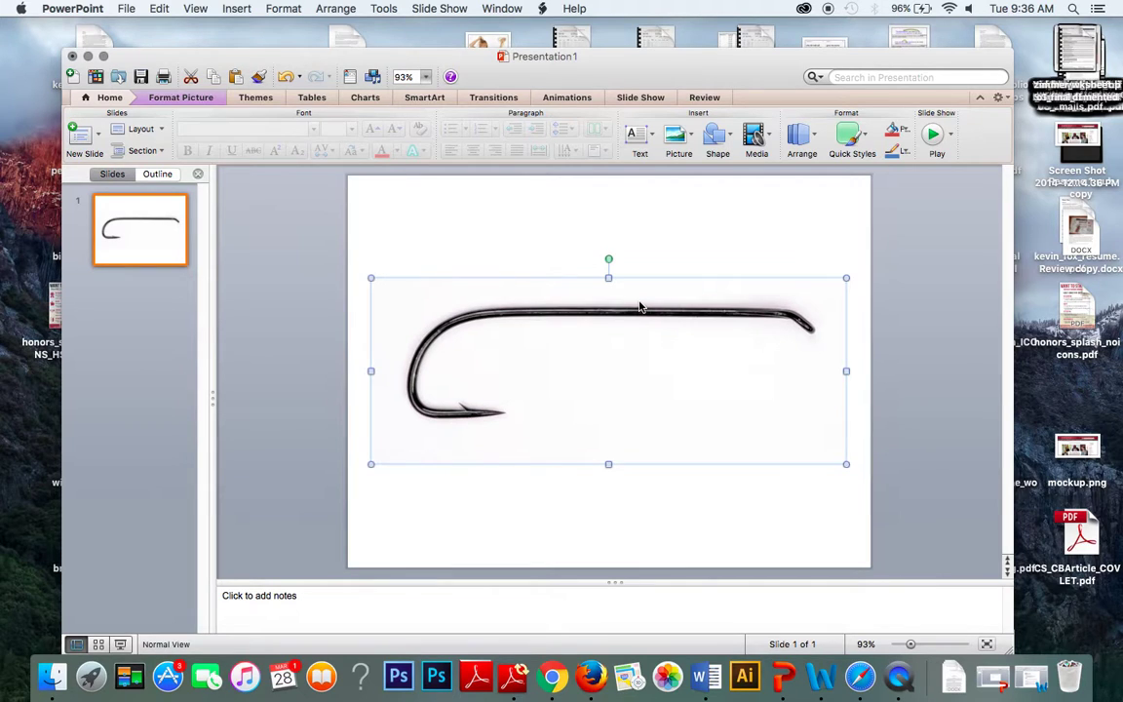
key("super+z")
key("super+y")
key("super+y")
key("super+z")
left_click_drag(567, 299, 584, 364)
left_click(621, 276)
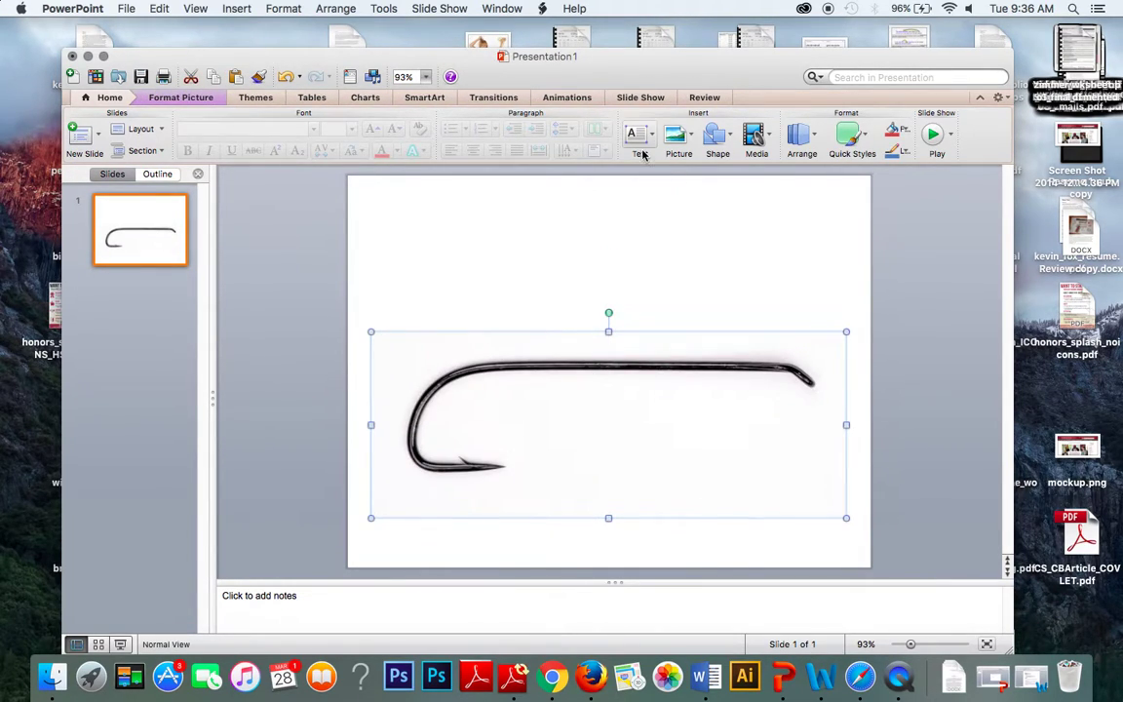
Draw an empty text box across the top of the slide
left_click(640, 136)
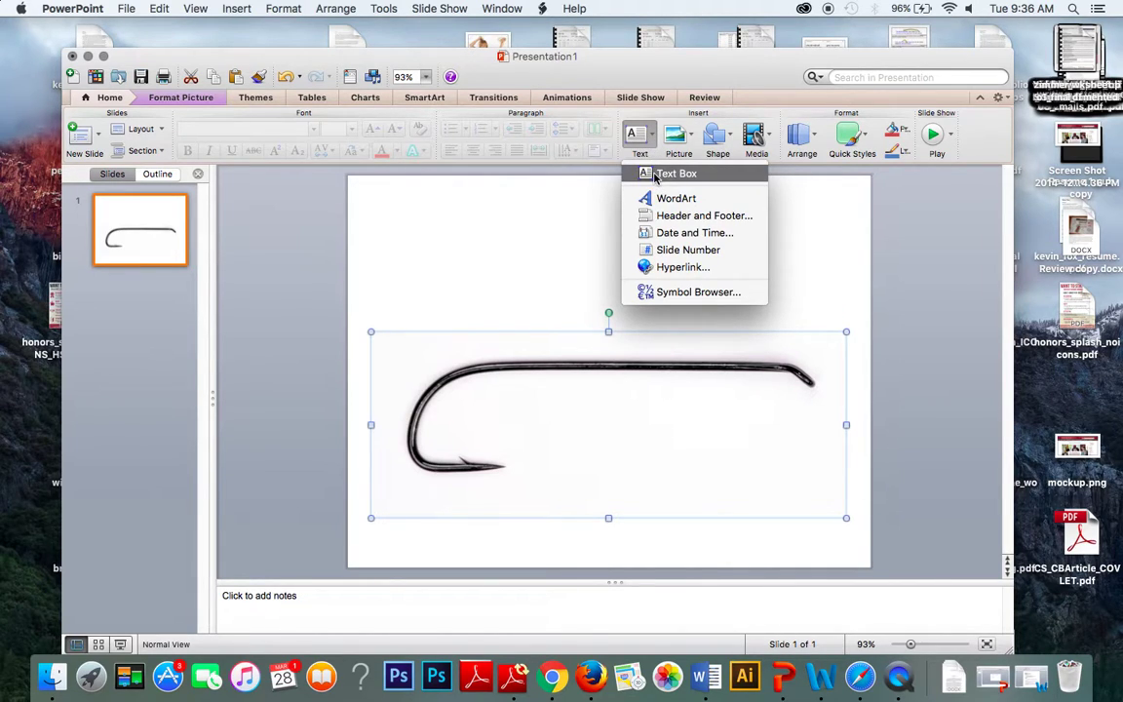
left_click(658, 175)
left_click_drag(384, 204, 840, 249)
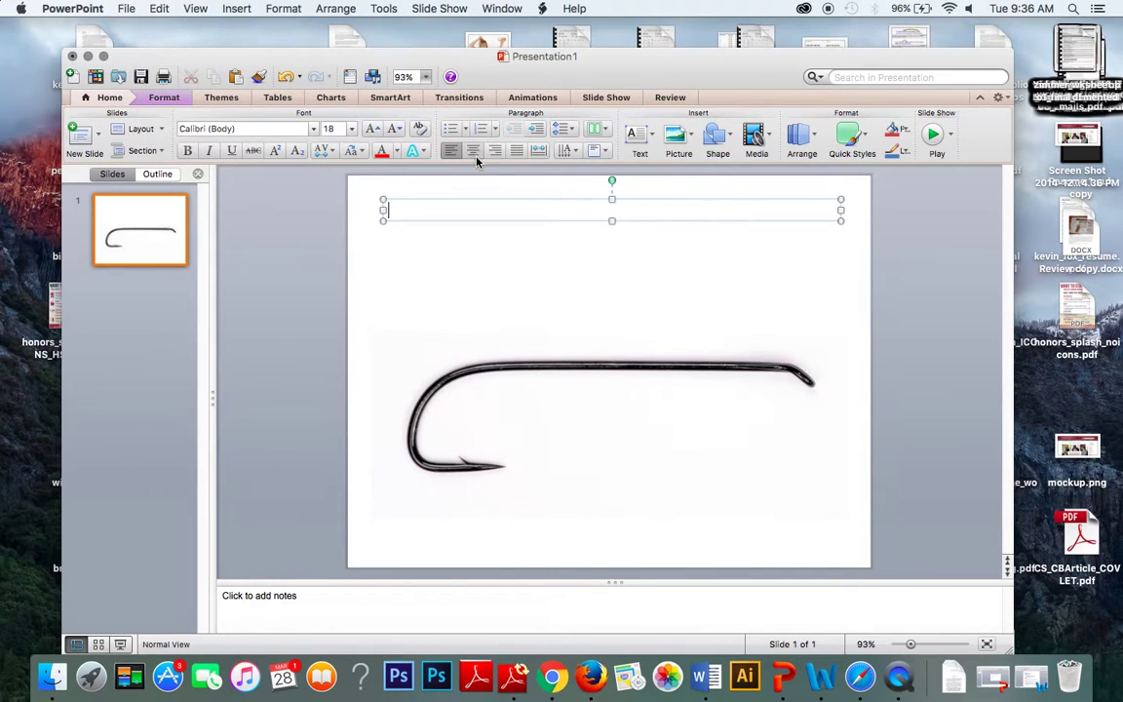
Enter 'Anatomy of a Fishing Hook' as a centred, 36-point title in the text box
left_click(473, 151)
left_click(352, 130)
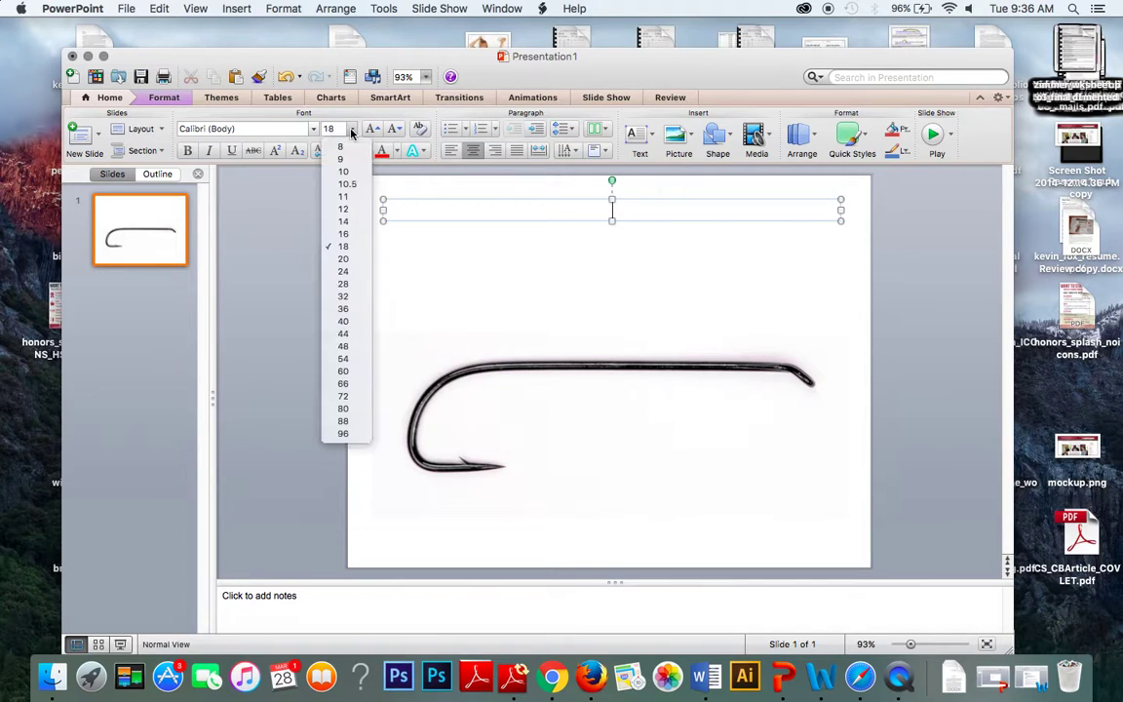
left_click(344, 309)
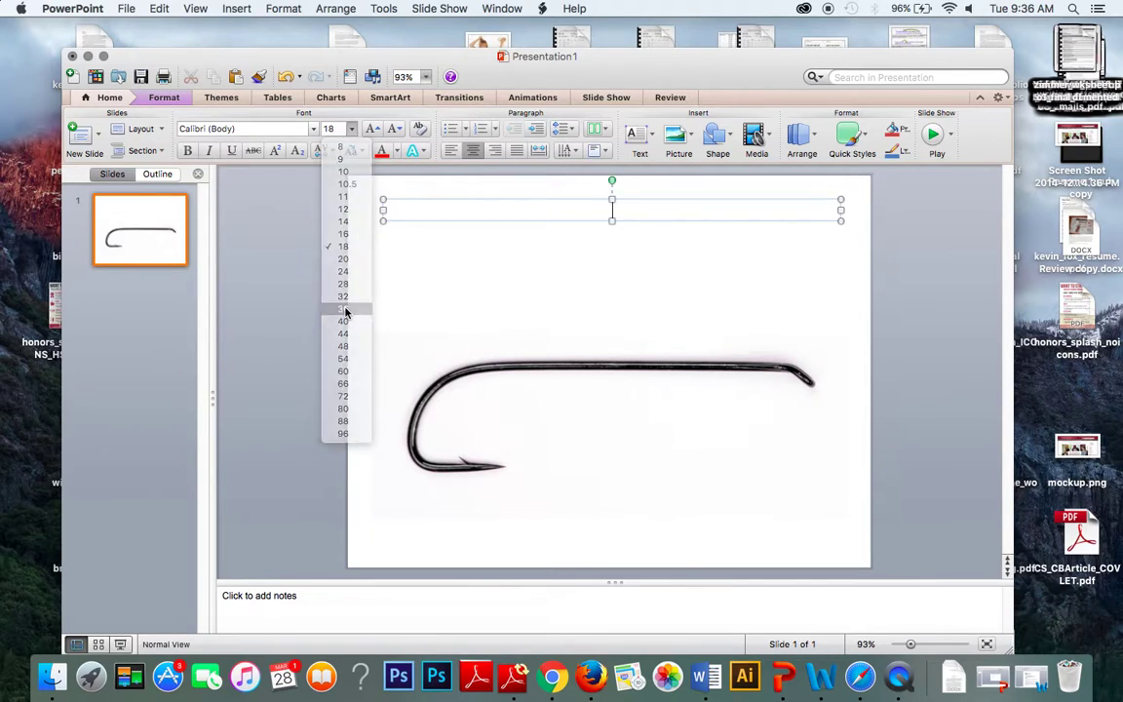
type("Ana")
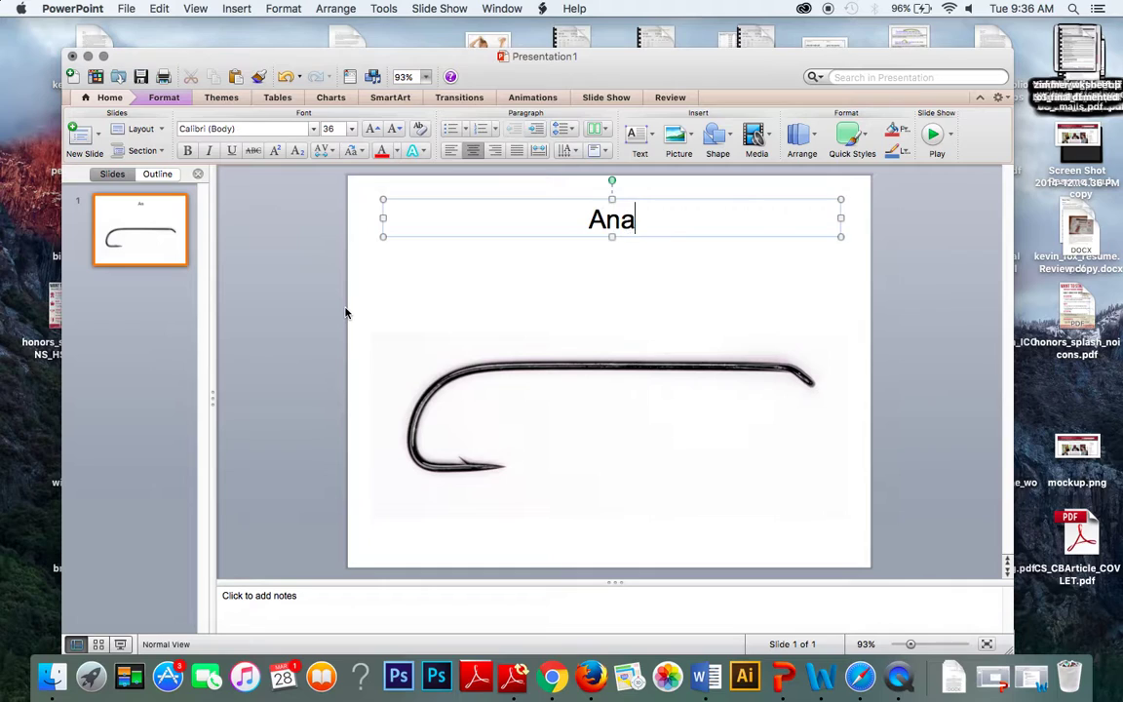
type("tomy of a fi")
key("BackSpace")
key("BackSpace")
type("Fishing HJo")
key("BackSpace")
key("BackSpace")
type("ook")
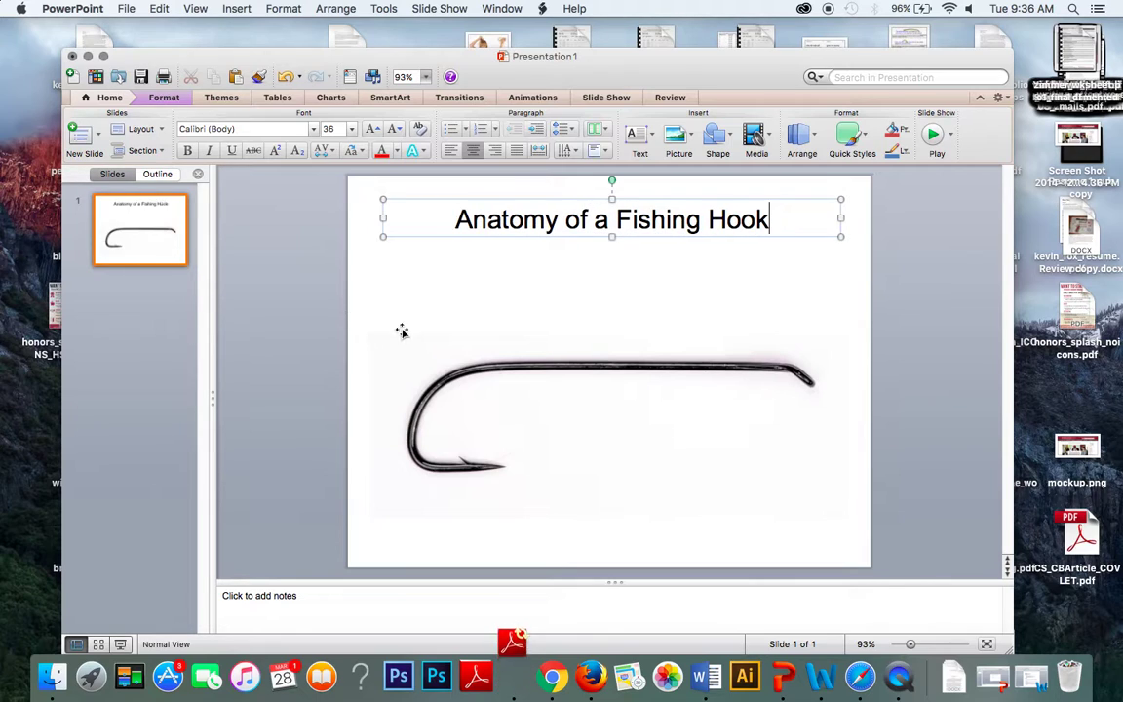
left_click(485, 288)
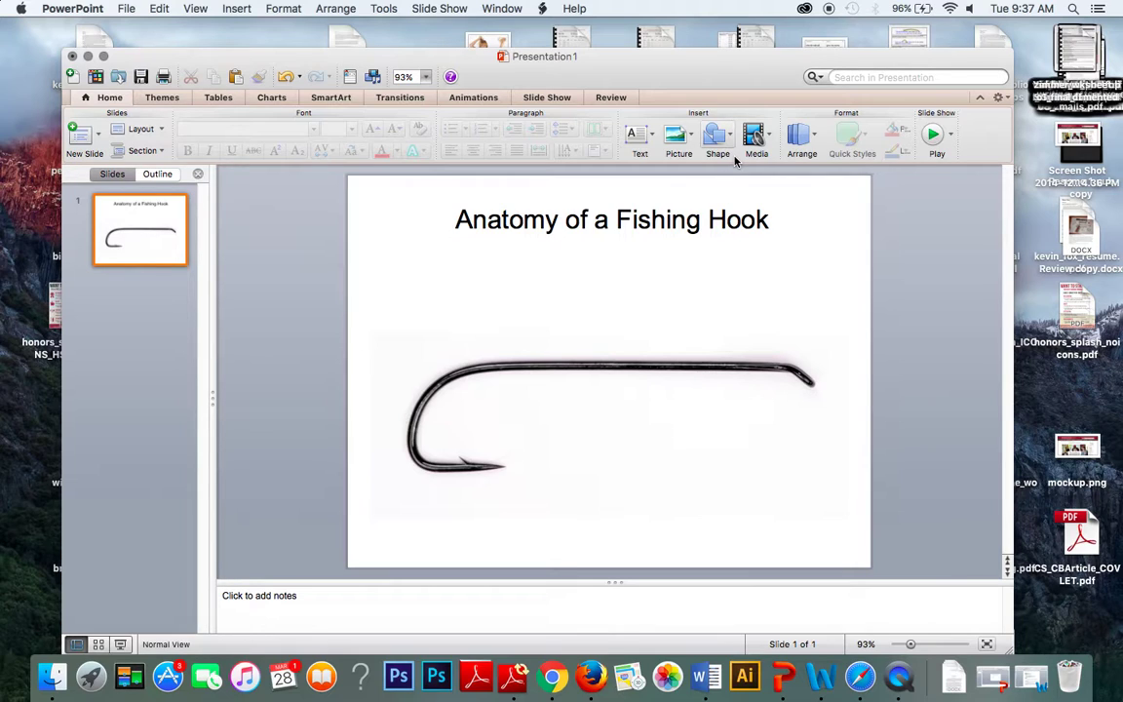
Nudge the hook picture up toward the title and bring up the shapes list
left_click(643, 356)
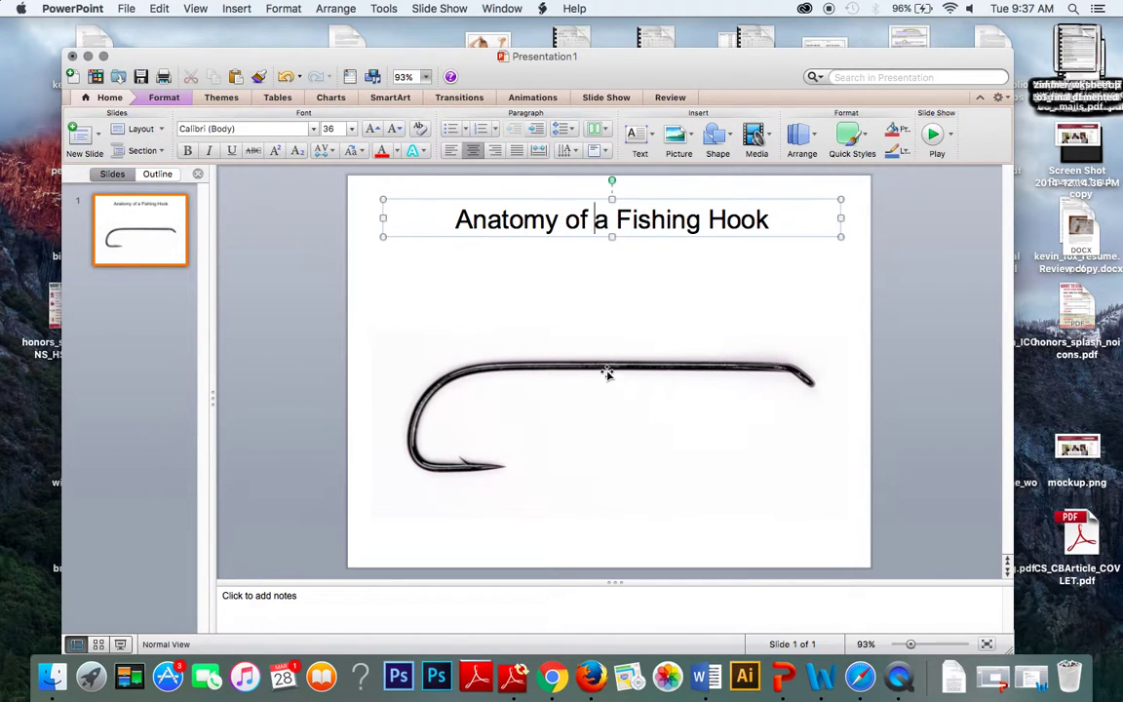
left_click_drag(606, 371, 606, 350)
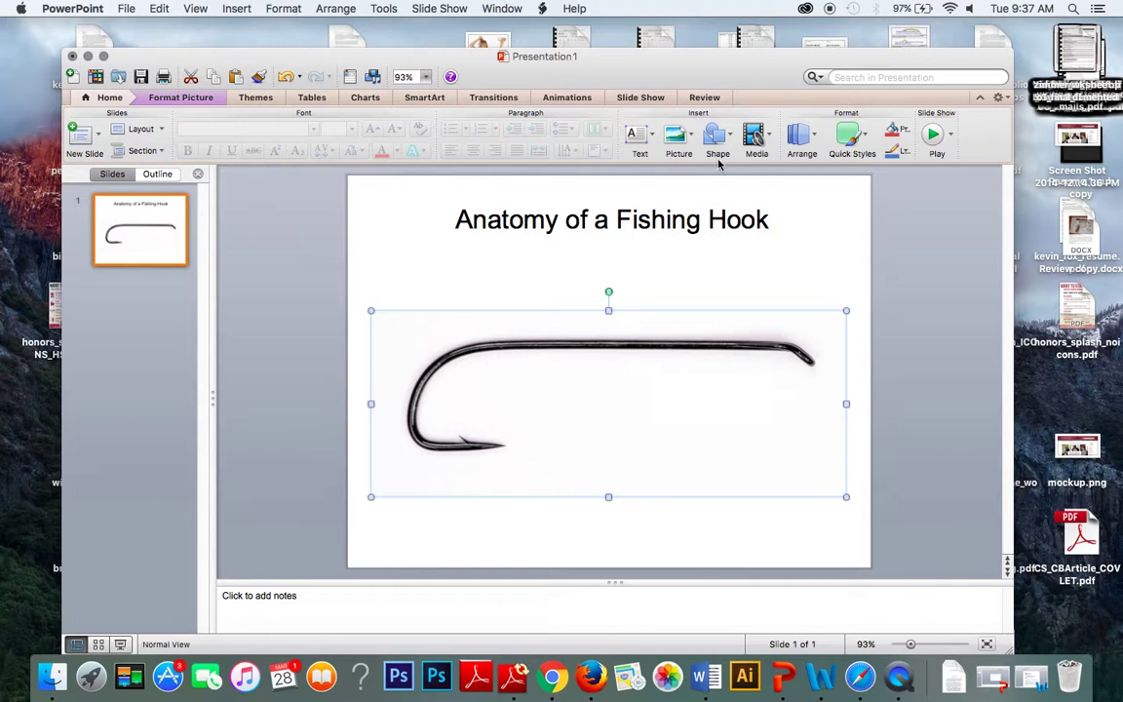
left_click(922, 315)
Draw an arrow line from below-right up to the hook's eye and shorten its tail
left_click(718, 136)
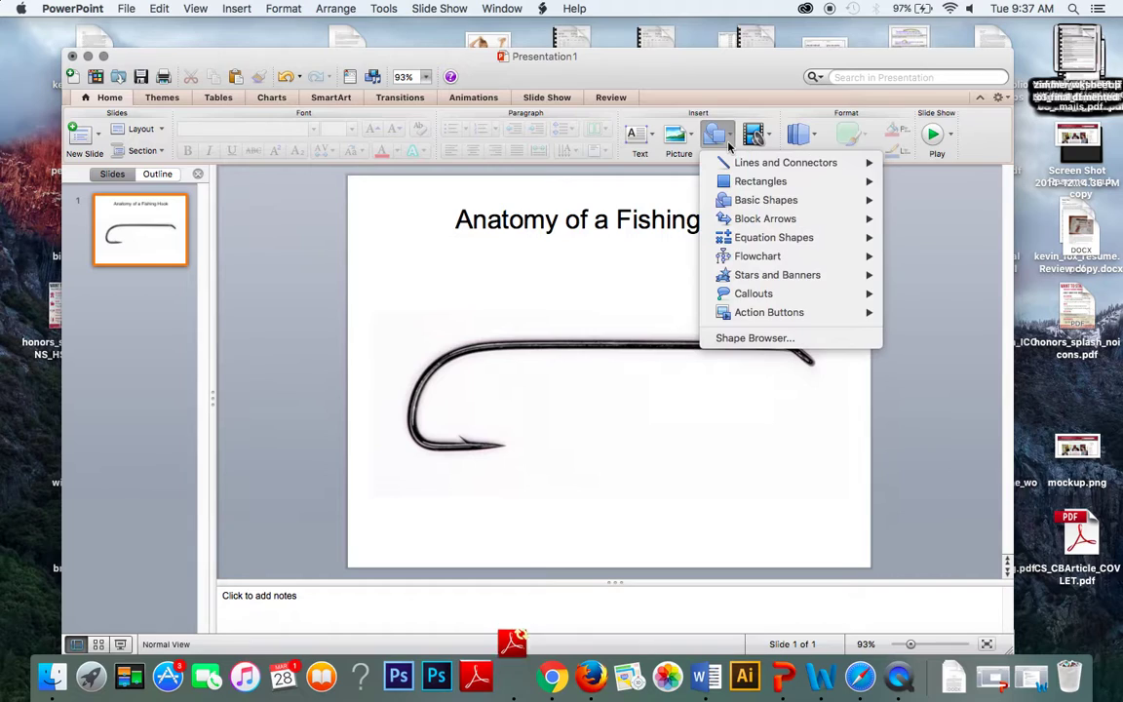
mouse_move(741, 171)
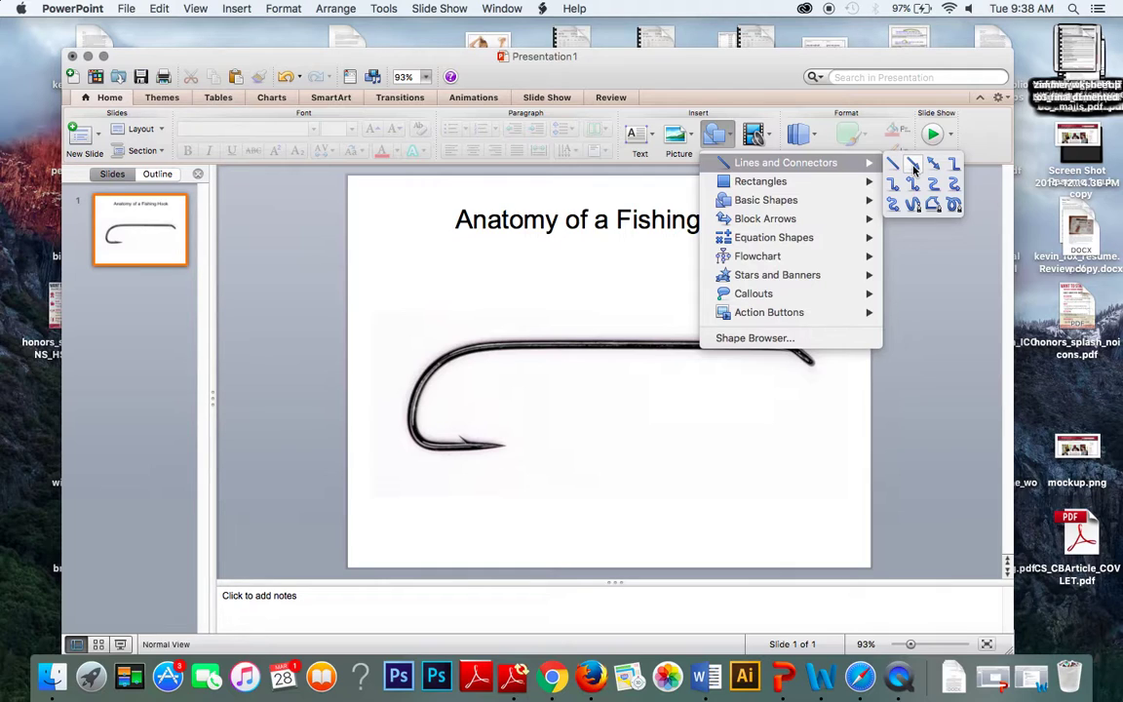
left_click(914, 168)
left_click_drag(706, 485, 792, 378)
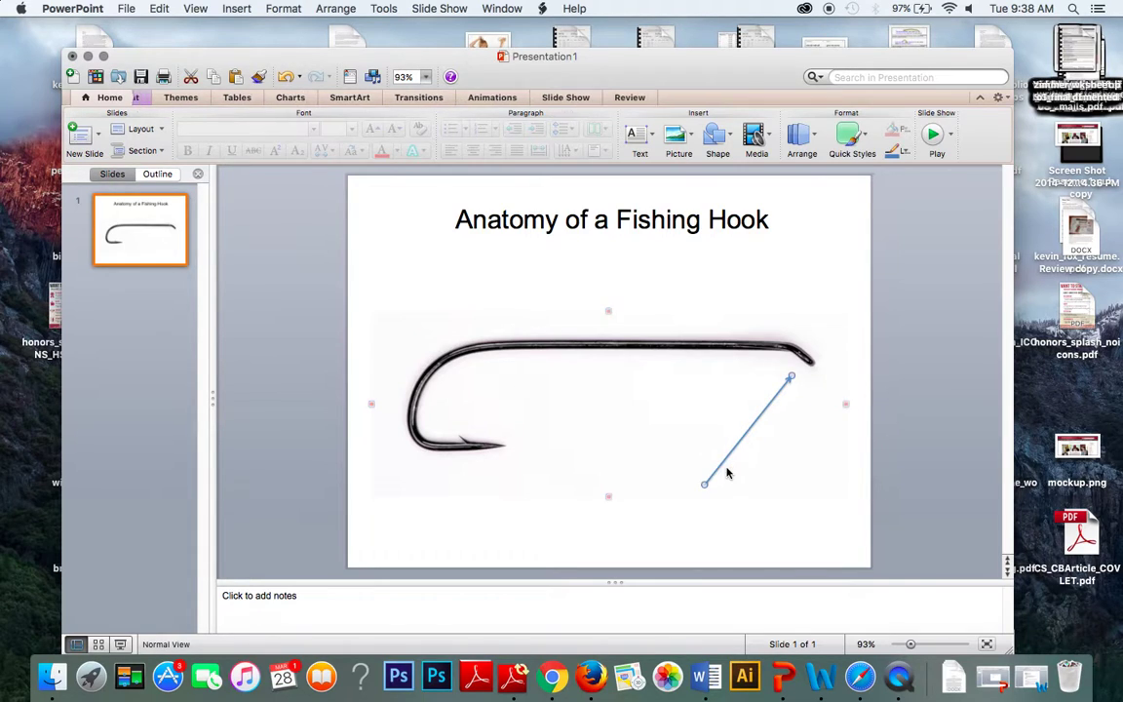
left_click_drag(705, 484, 723, 464)
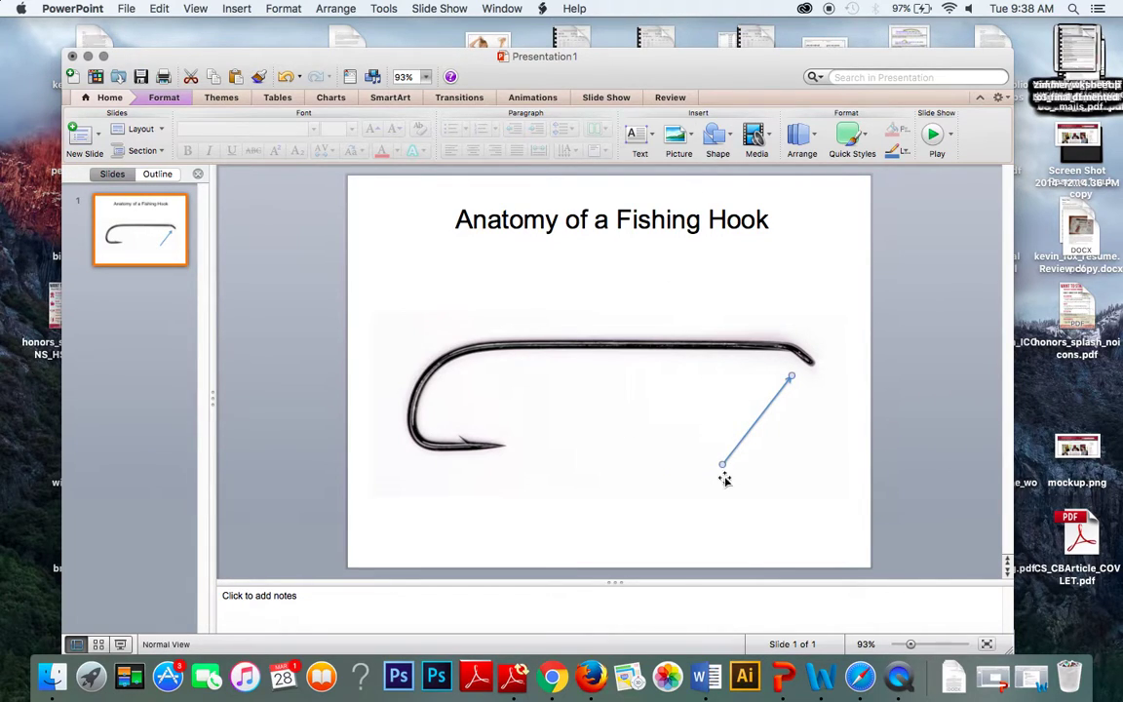
left_click(662, 491)
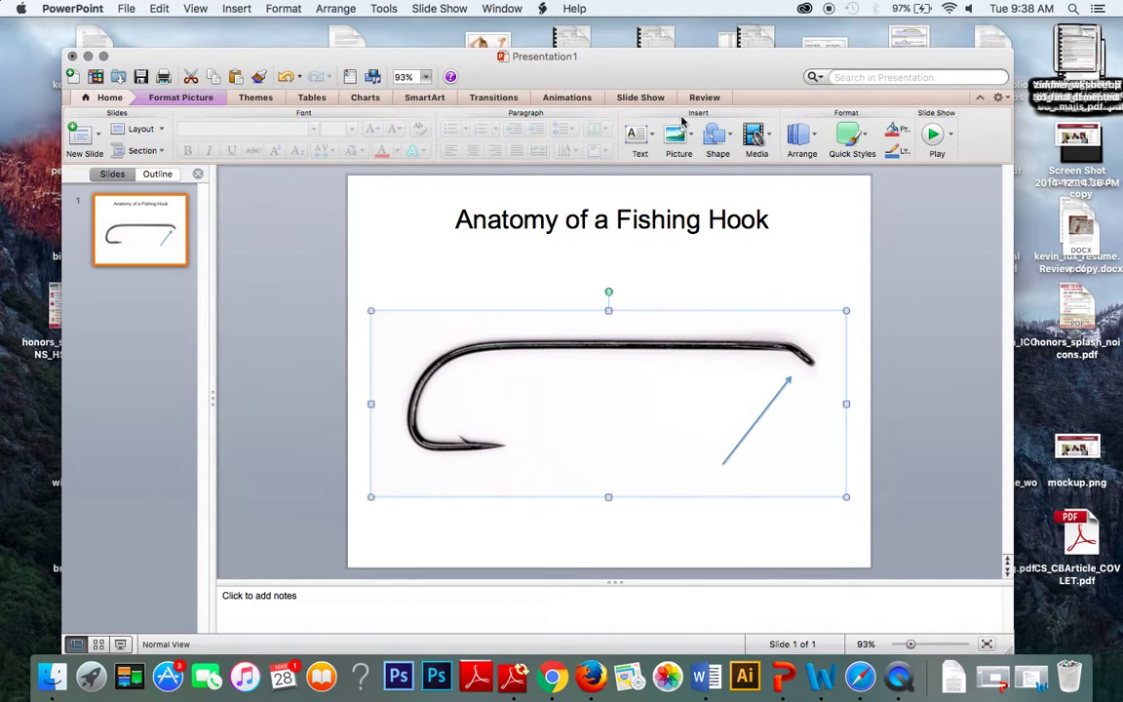
left_click(636, 135)
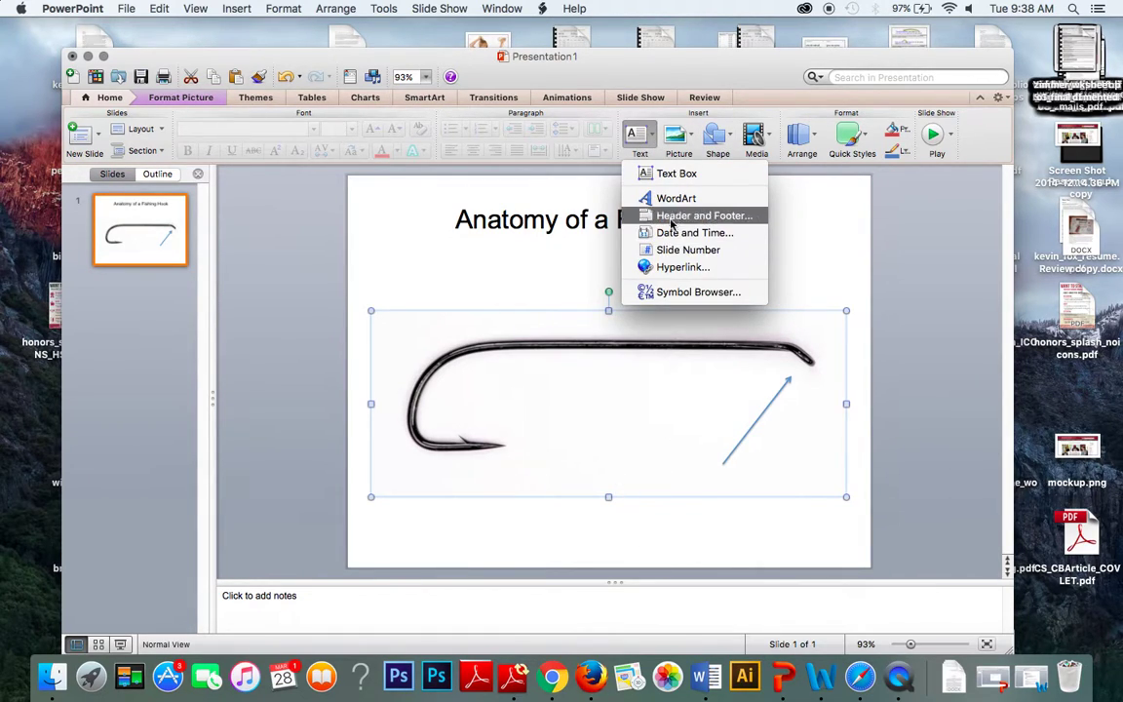
Add an 'Eye of hook' text box and position it under the arrow's tail
left_click(672, 173)
left_click_drag(597, 455, 717, 487)
type("Eye of h")
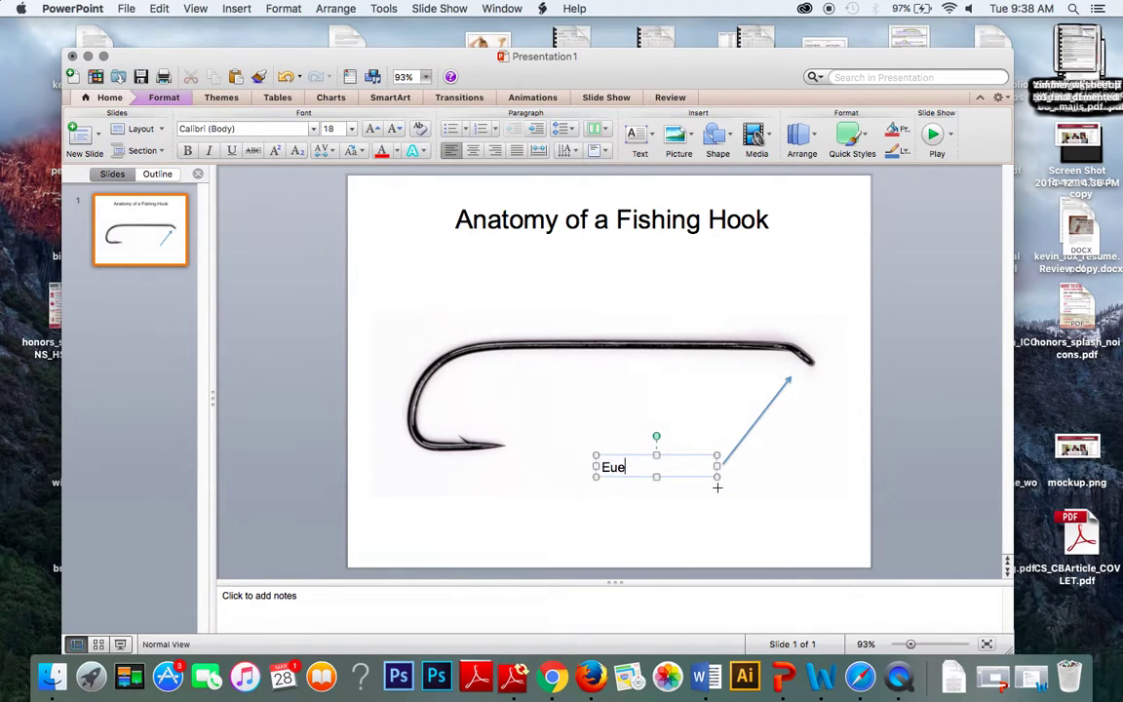
type("ook")
left_click(666, 517)
left_click_drag(624, 455, 663, 466)
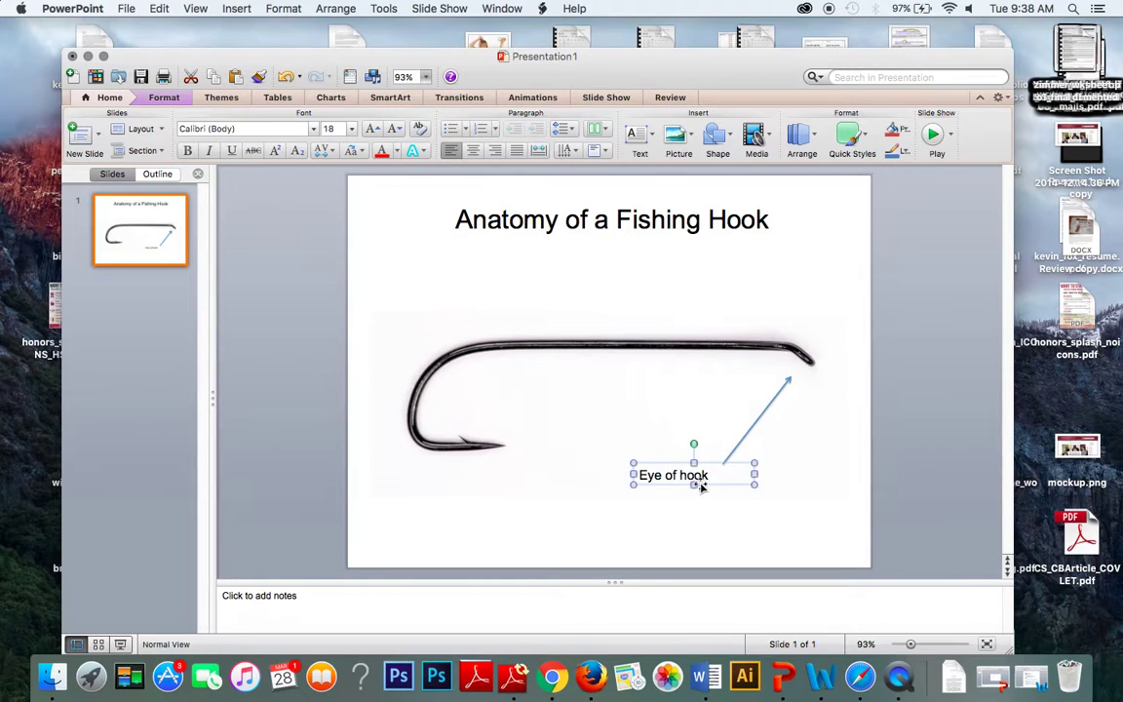
left_click_drag(690, 461, 732, 462)
left_click(730, 532)
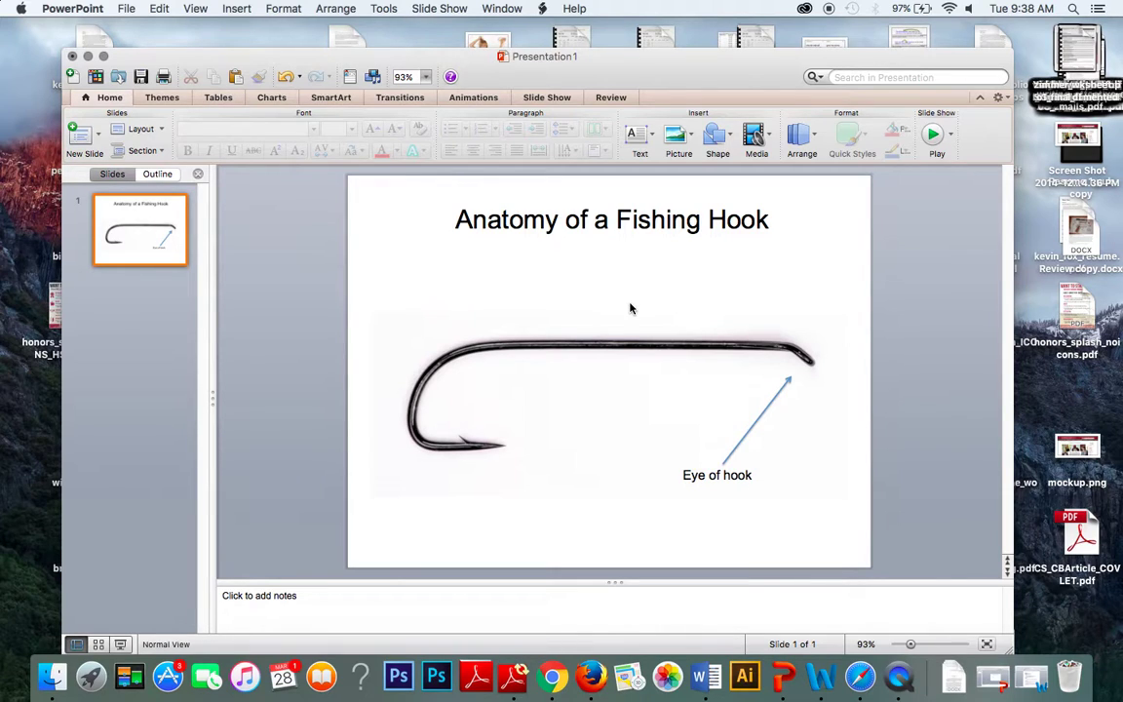
Draw a second arrow aimed down-left at the hook's barb and adjust its position
left_click(715, 136)
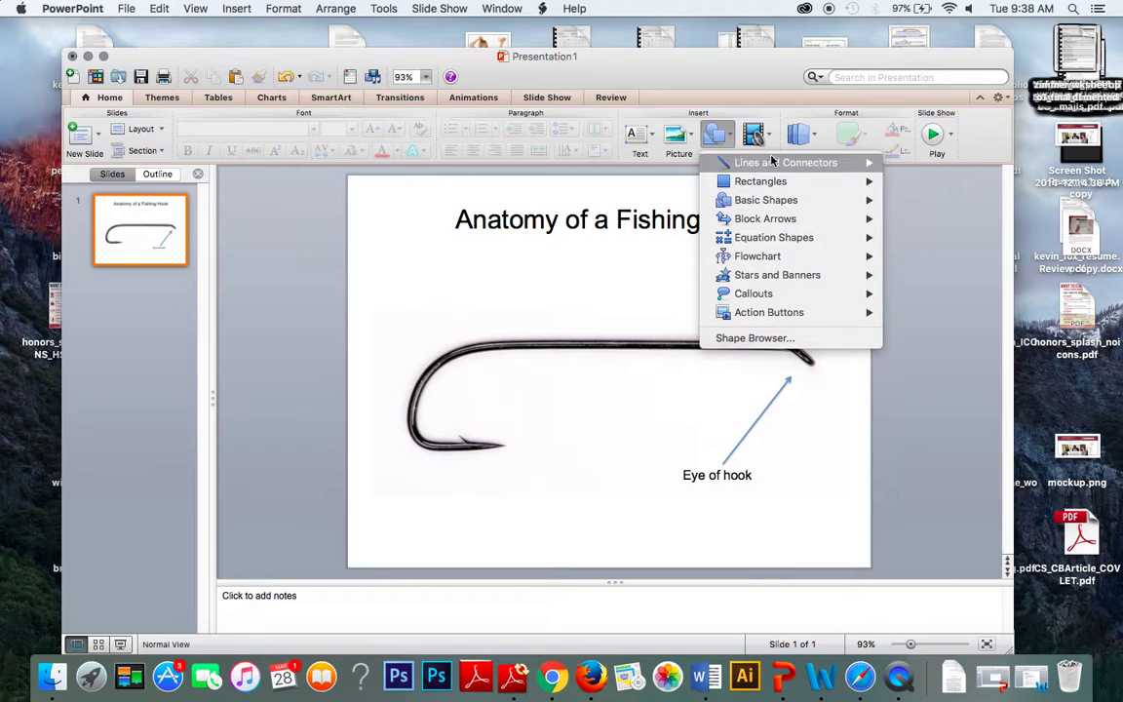
mouse_move(865, 172)
left_click(912, 166)
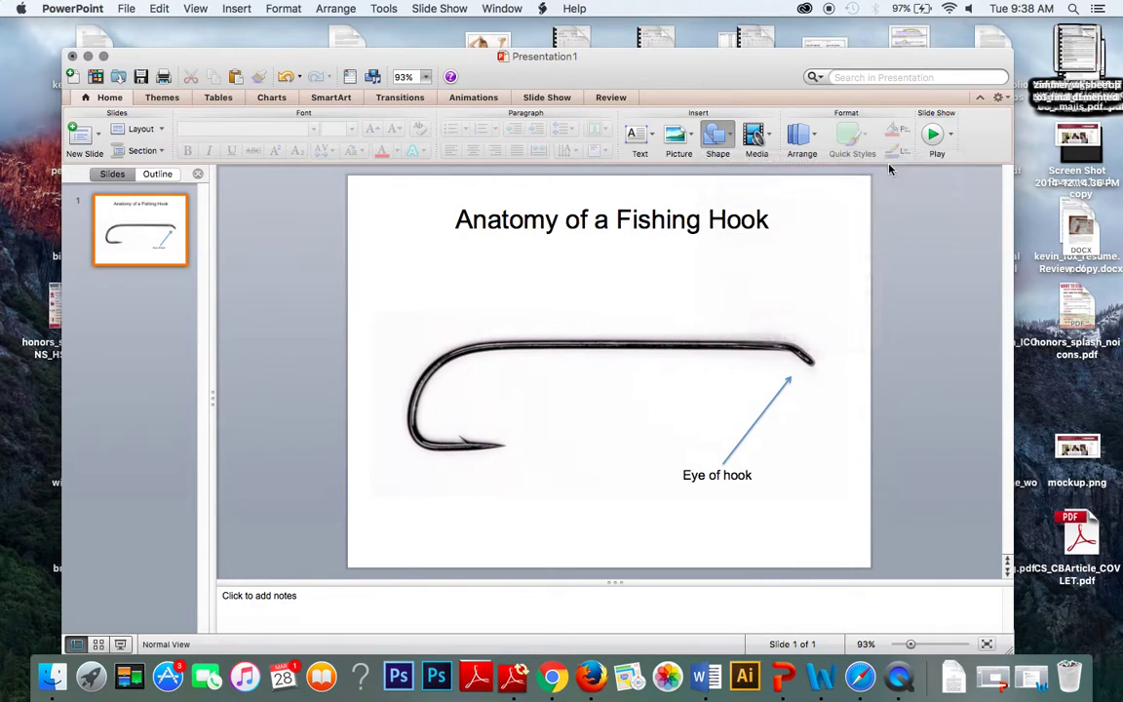
mouse_move(489, 425)
left_mouse_down()
mouse_move(591, 388)
mouse_move(444, 425)
mouse_move(417, 504)
left_mouse_up()
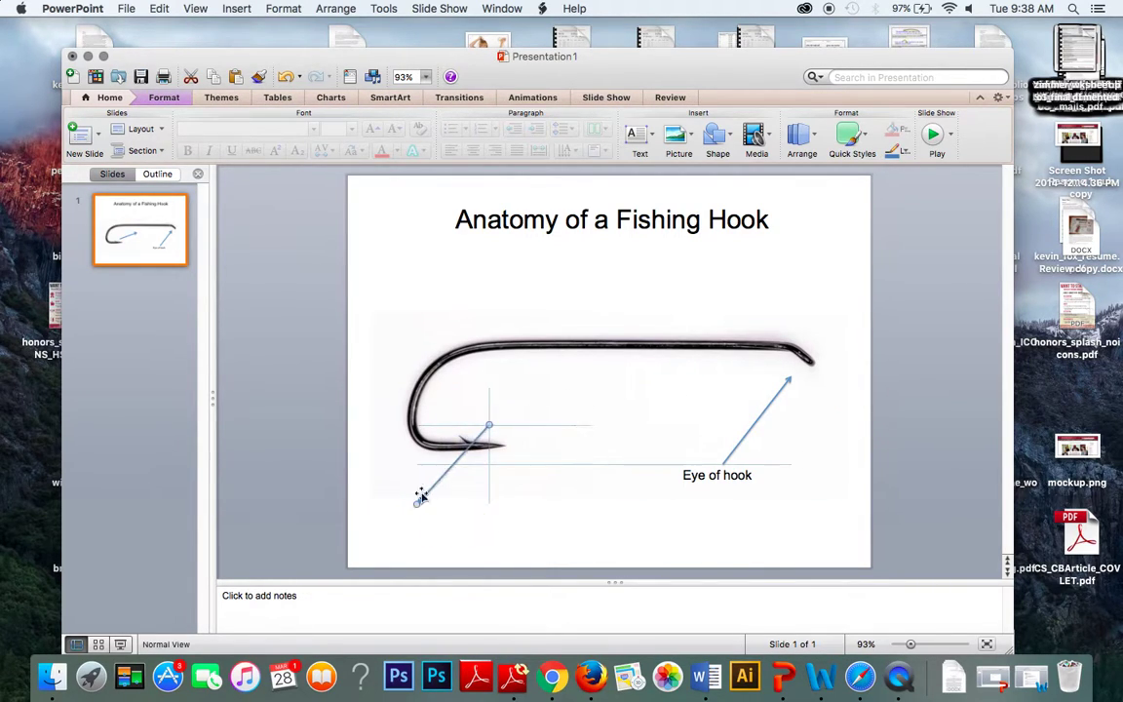
left_click_drag(471, 448, 559, 409)
mouse_move(512, 441)
left_mouse_down()
mouse_move(514, 419)
mouse_move(499, 423)
left_mouse_up()
left_click(581, 475)
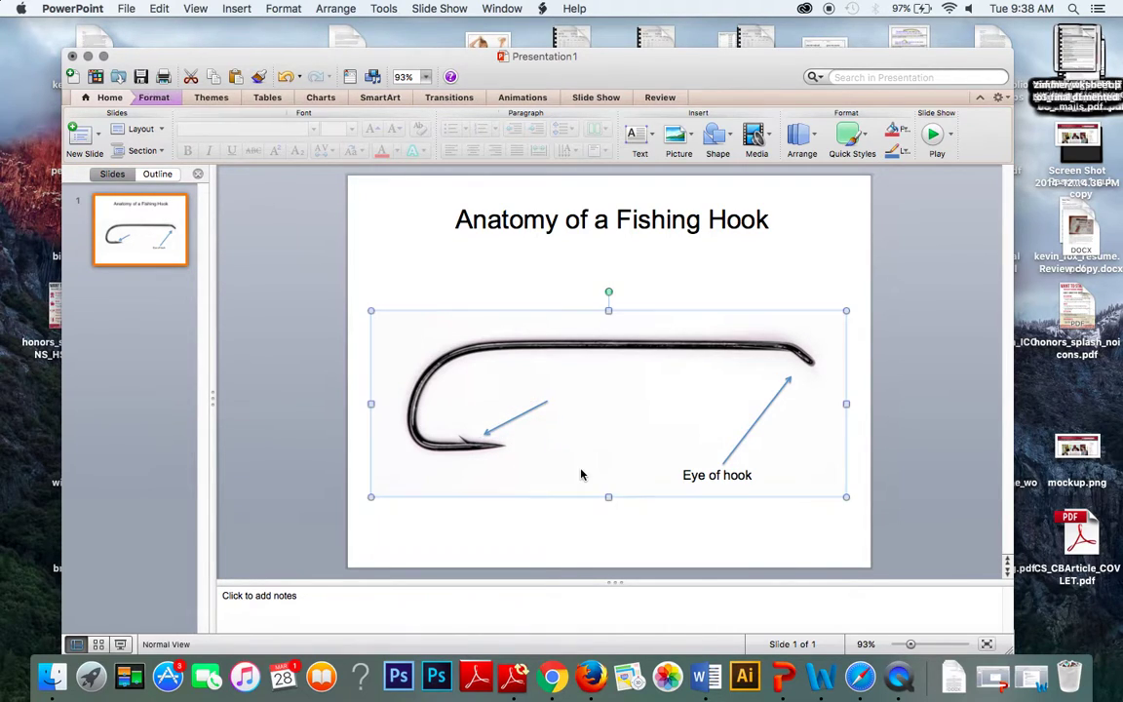
left_click(640, 137)
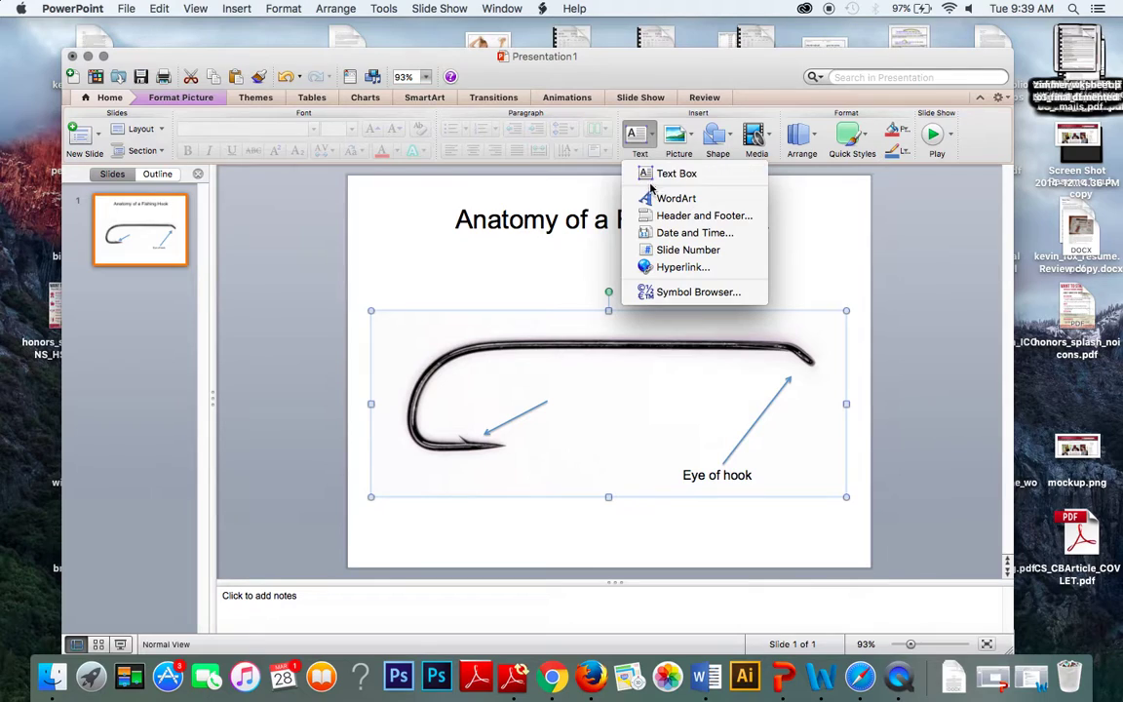
Add a 'Hook barb' text box and move it just above the barb arrow
left_click(650, 174)
left_click_drag(547, 369, 646, 393)
type("b")
key("BackSpace")
type("Hook barb")
left_click(634, 524)
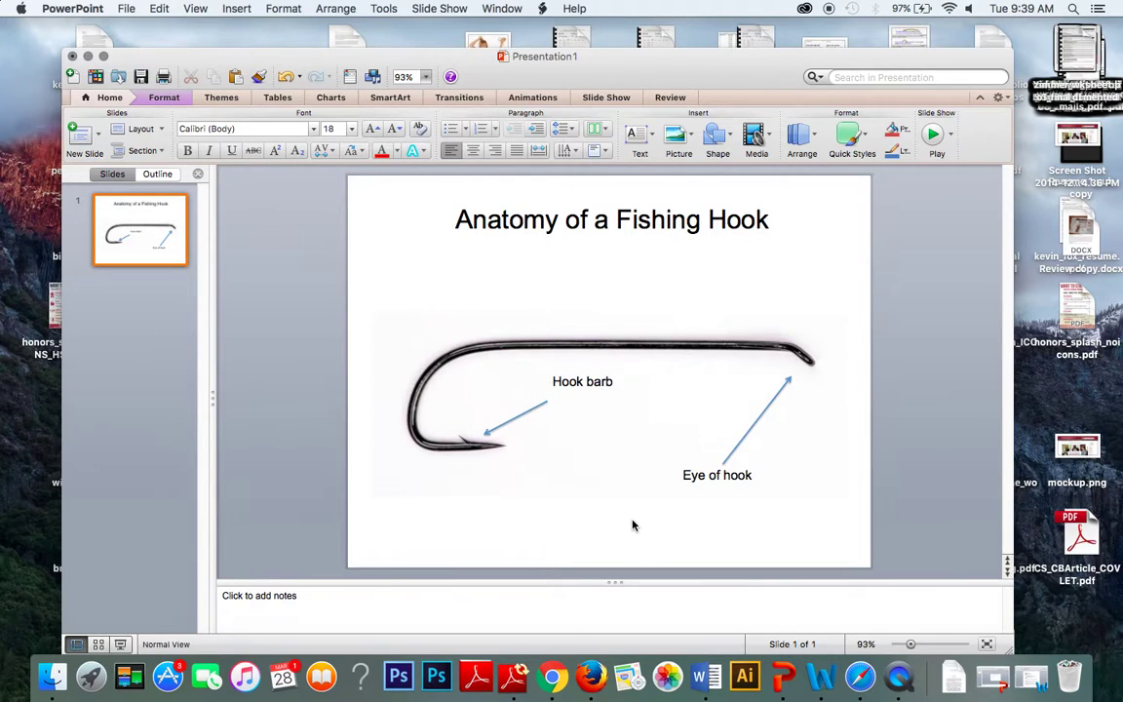
left_click_drag(566, 388, 512, 381)
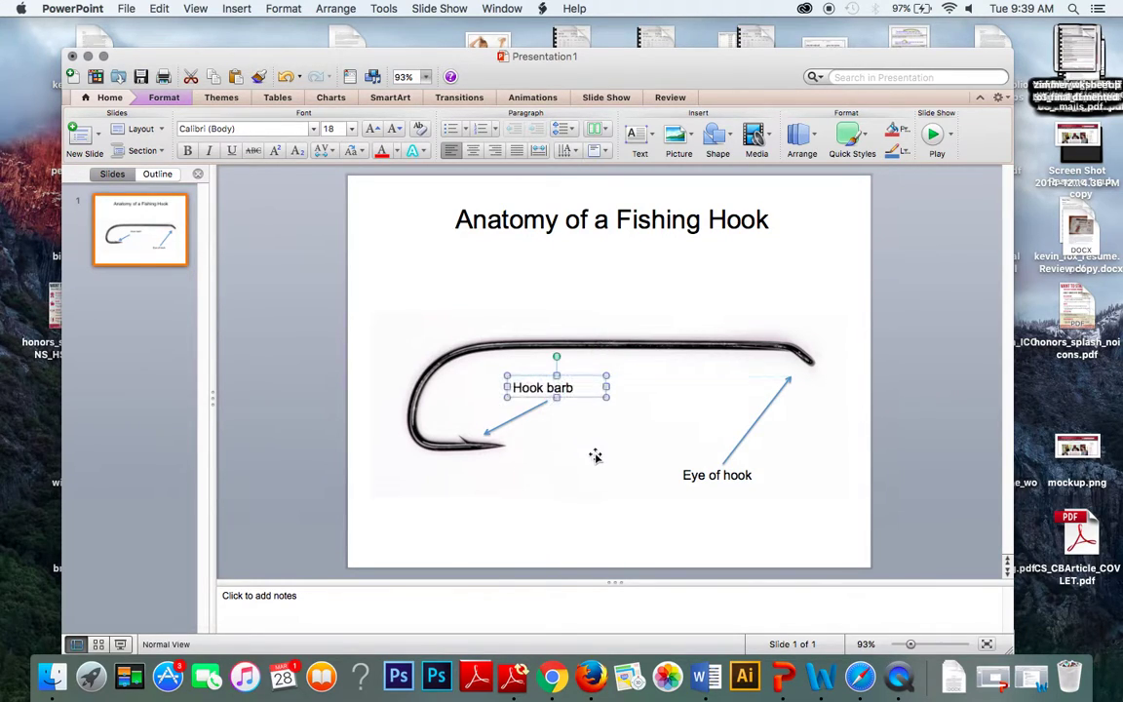
left_click(589, 462)
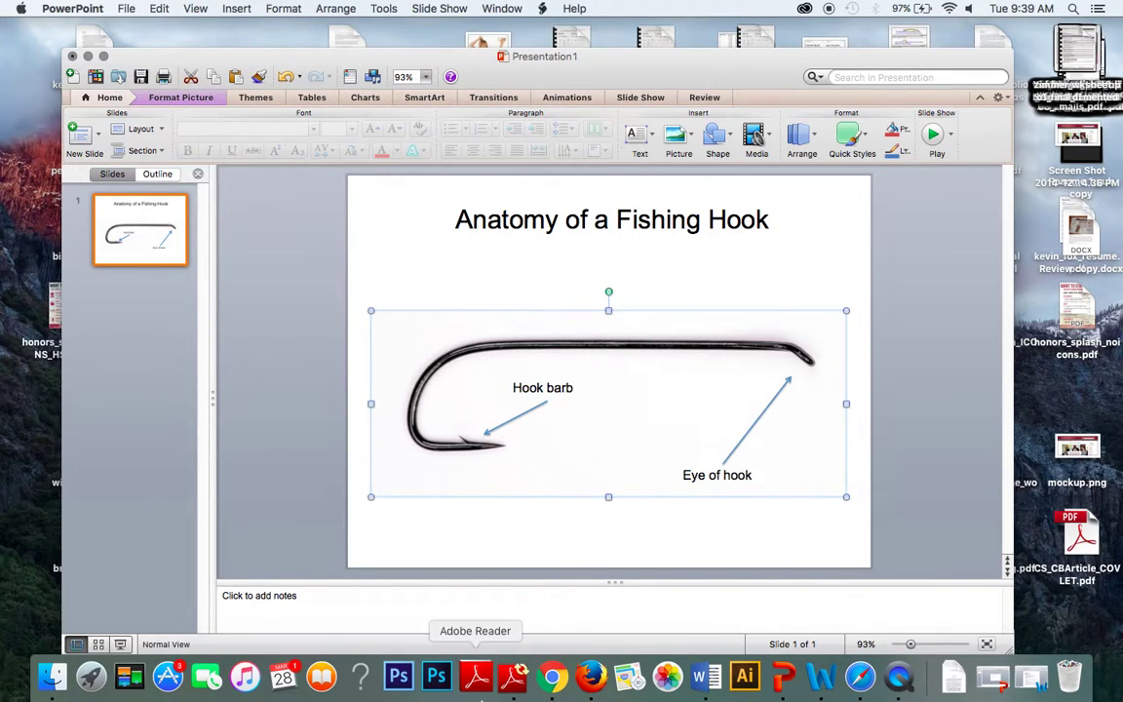